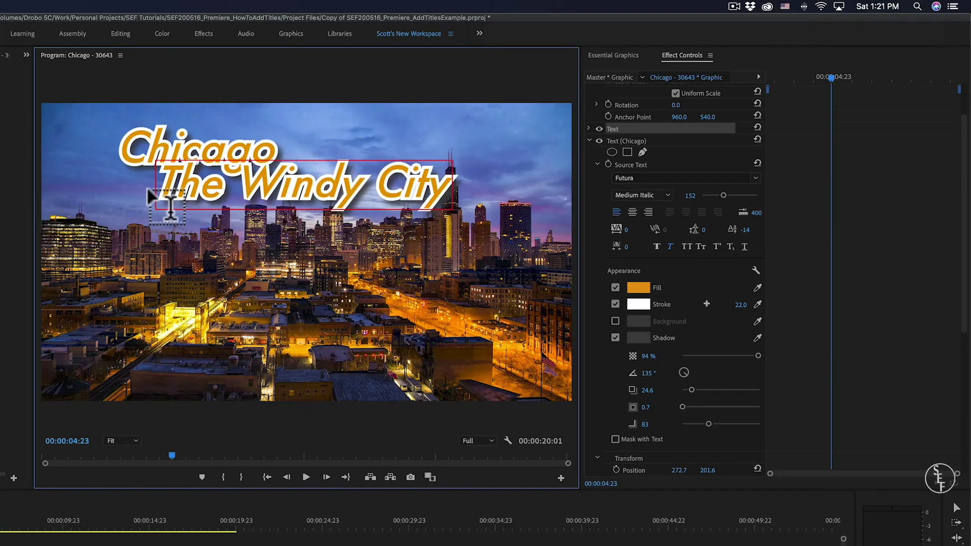
Select 'The Windy City' line in the finished example and resize it
click(588, 128)
drag(721, 191, 715, 293)
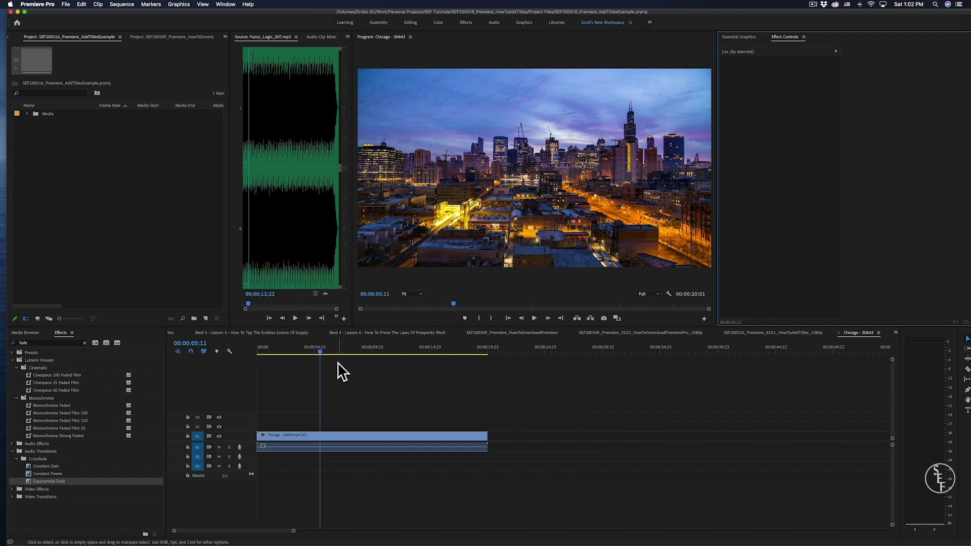
Play the skyline footage from the start and stop it at 00:00:13:01
click(256, 349)
key(space)
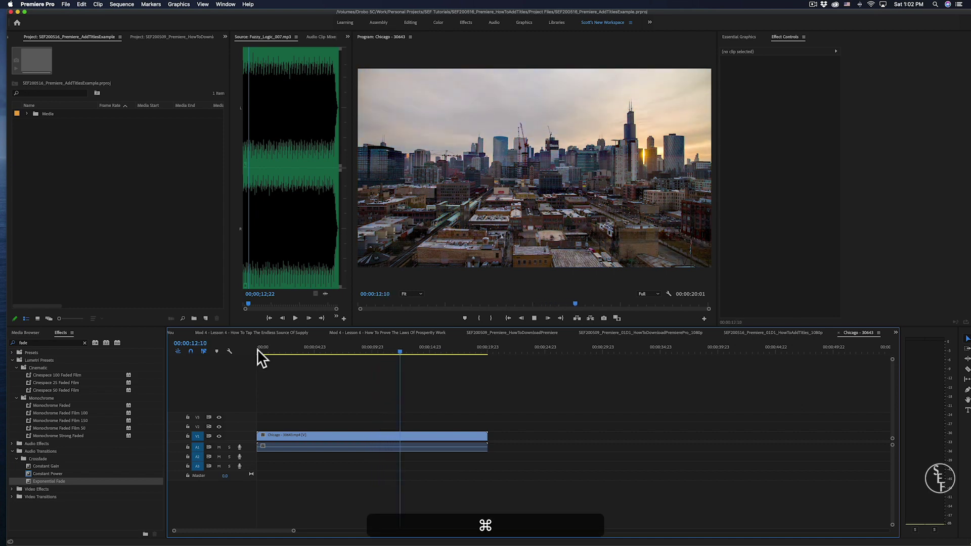
key(space)
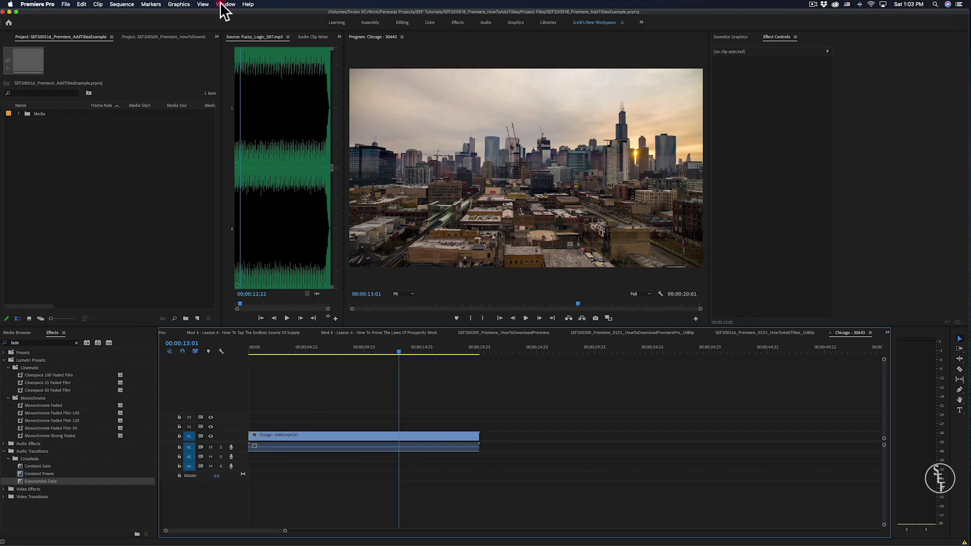
Enable the Tools panel from the Window menu and select the Type tool
click(225, 4)
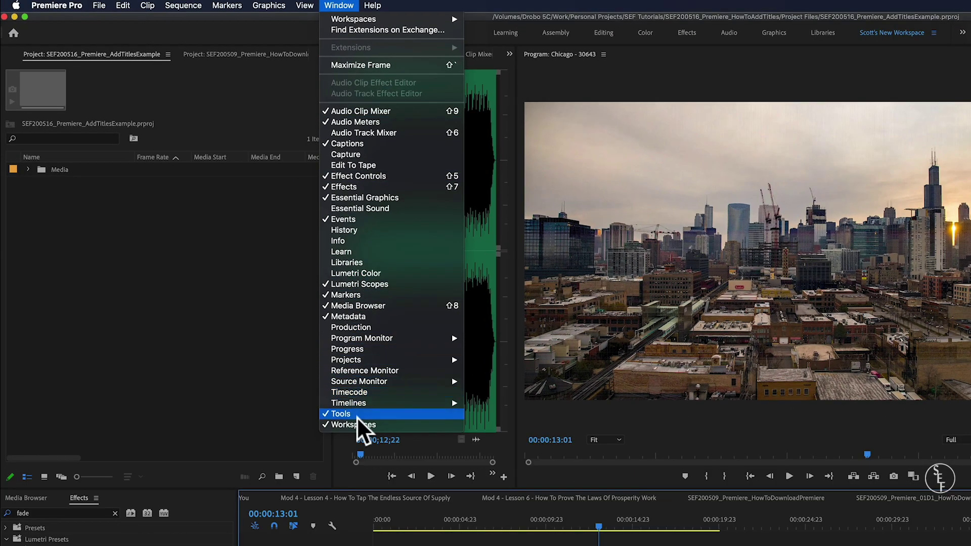
click(357, 417)
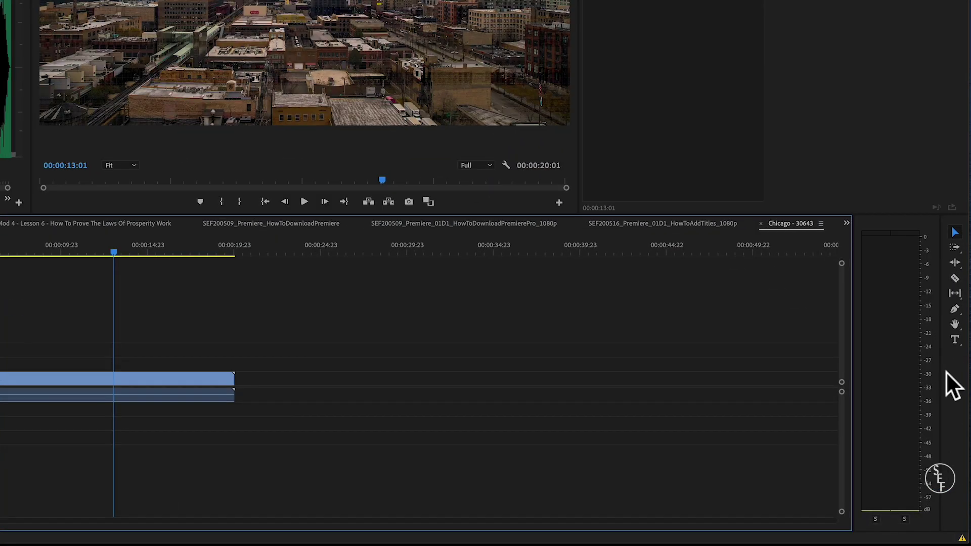
click(955, 340)
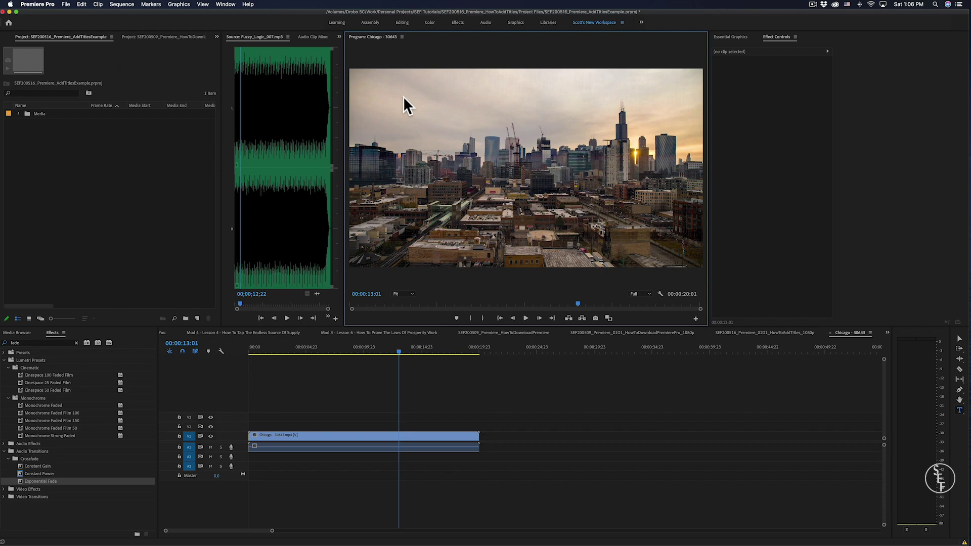
Type 'Chicago' as a new title and nudge it into place near the top left
click(403, 96)
text(Chicago)
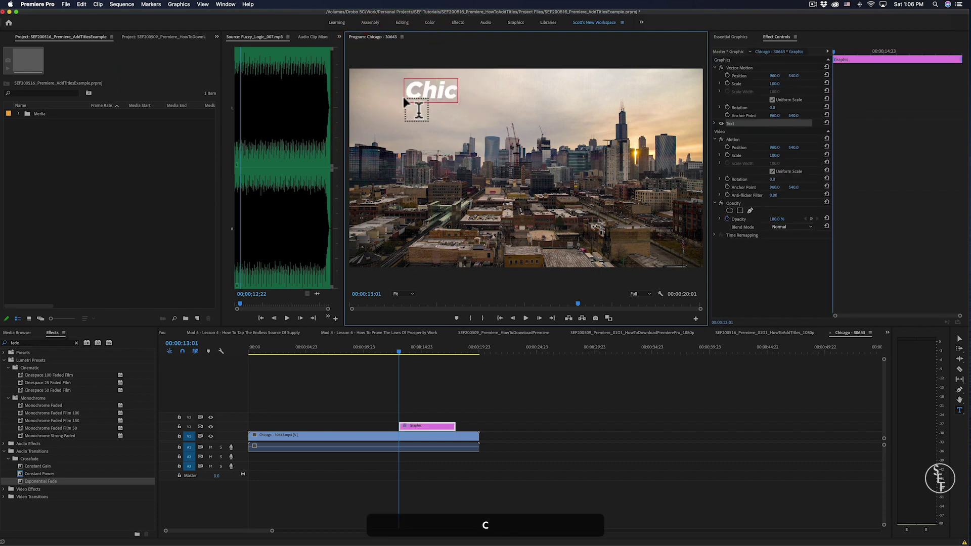
click(604, 426)
key(v)
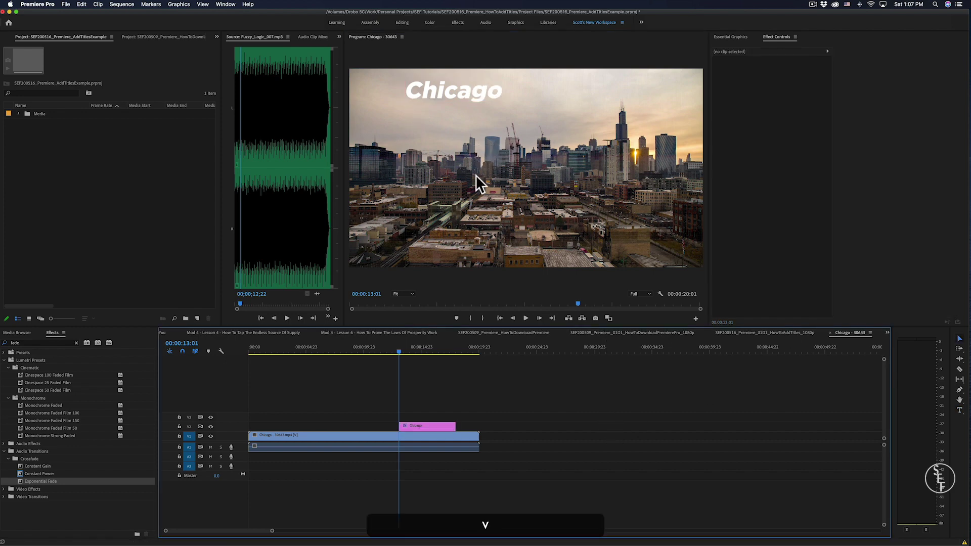
click(468, 94)
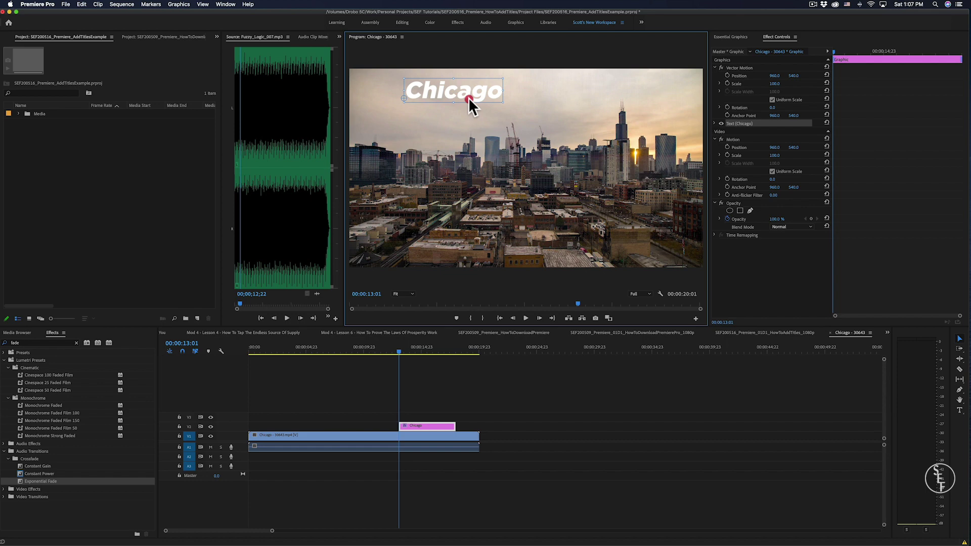
mouse_move(469, 100)
mouse_down()
mouse_move(415, 96)
mouse_move(545, 98)
mouse_move(457, 96)
mouse_up()
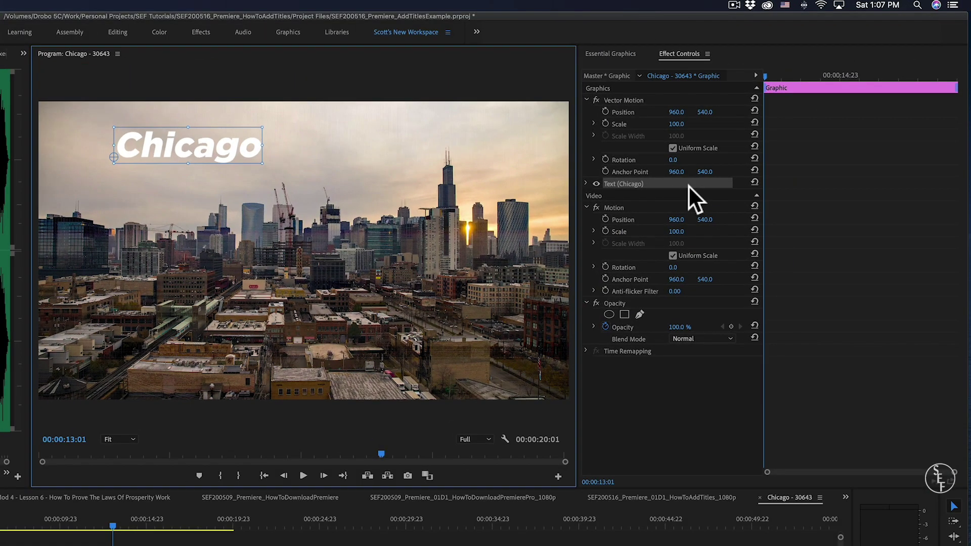
Search 'futura' in the Chicago text's font list and apply Futura Condensed Medium
click(586, 184)
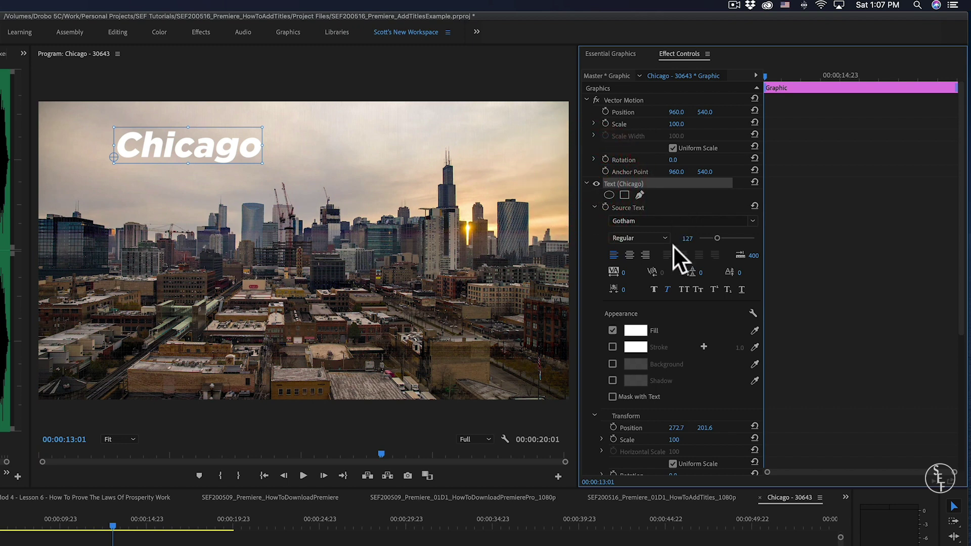
scroll(680, 253, down, 2)
scroll(685, 266, down, 1)
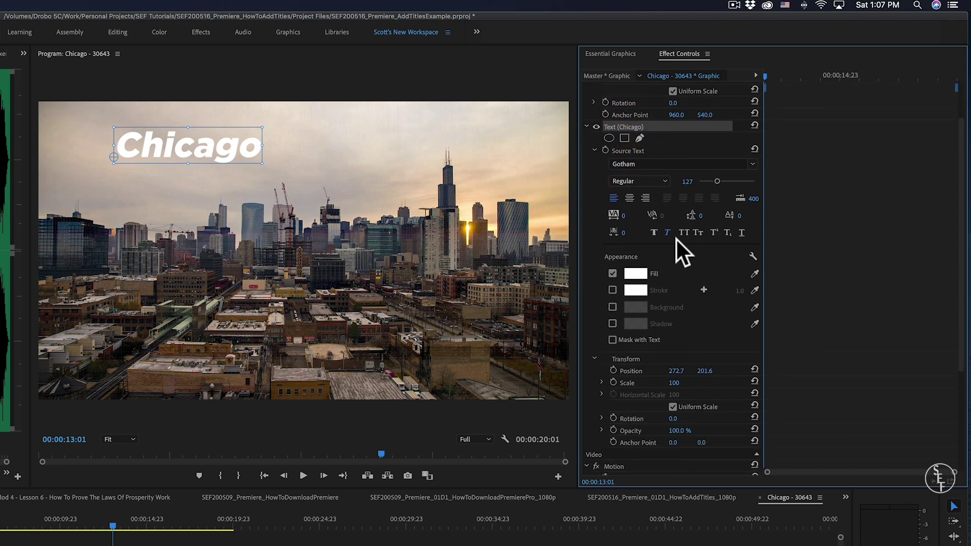
click(669, 163)
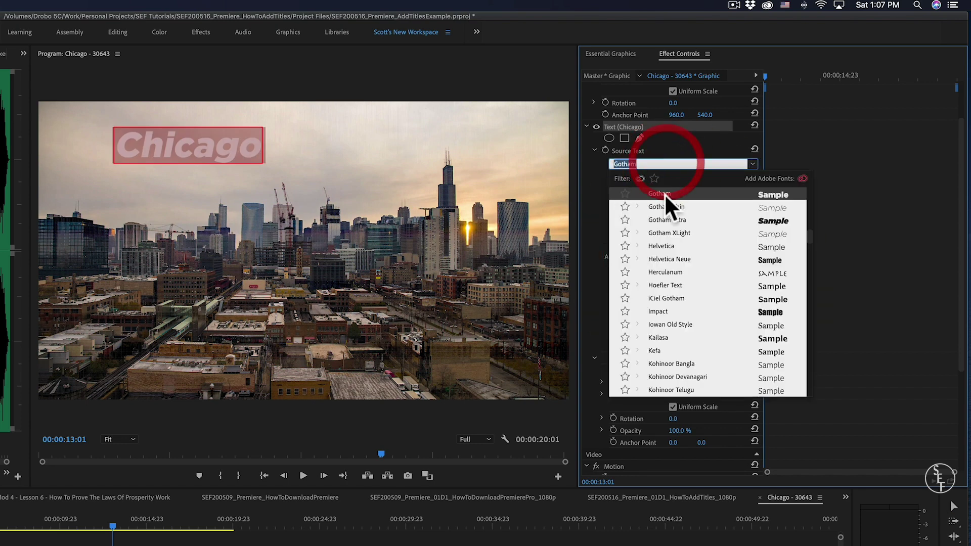
scroll(675, 272, down, 8)
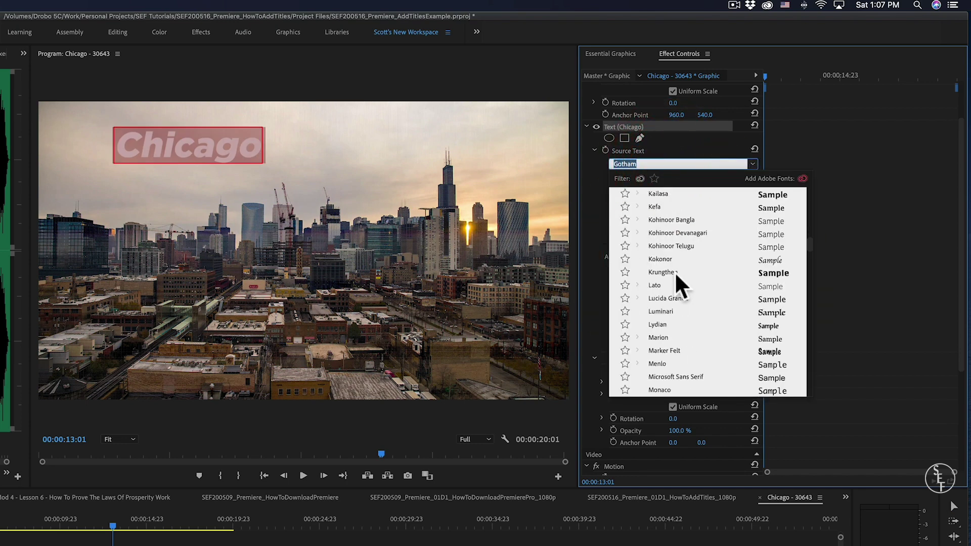
scroll(674, 272, up, 8)
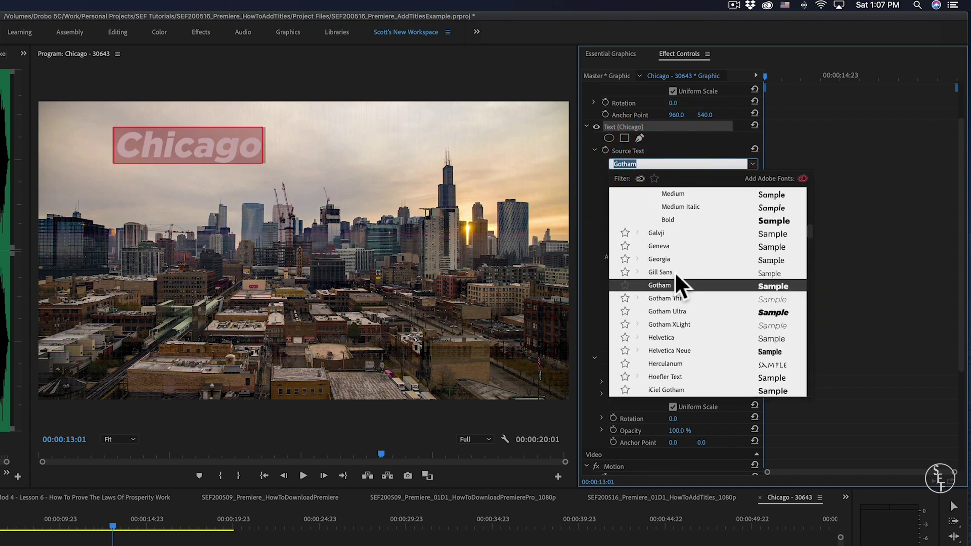
scroll(674, 271, up, 1)
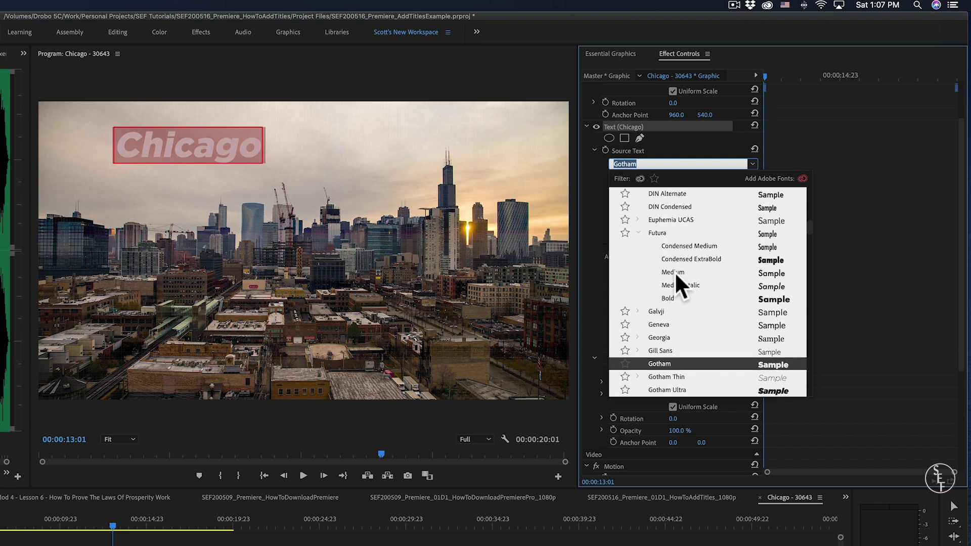
click(639, 163)
text(futur)
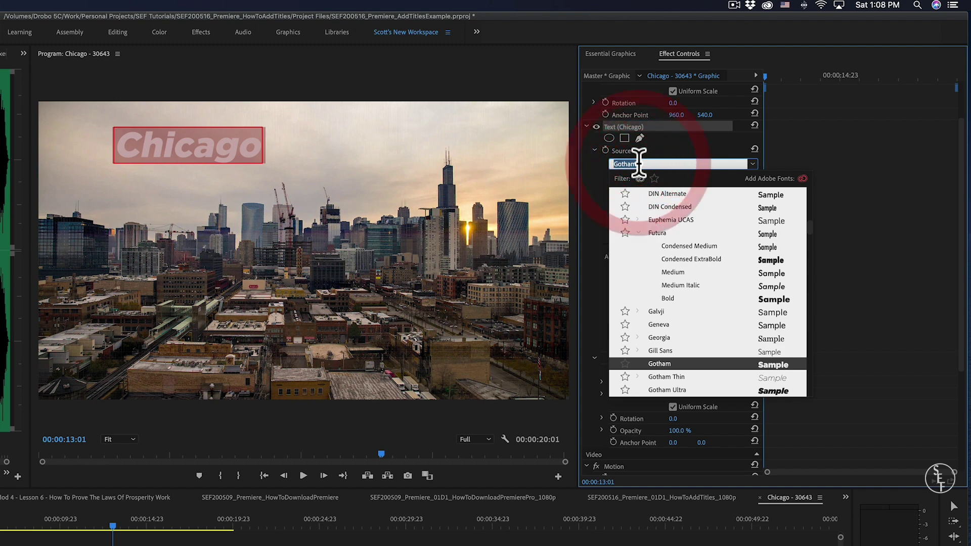
text(a)
click(662, 193)
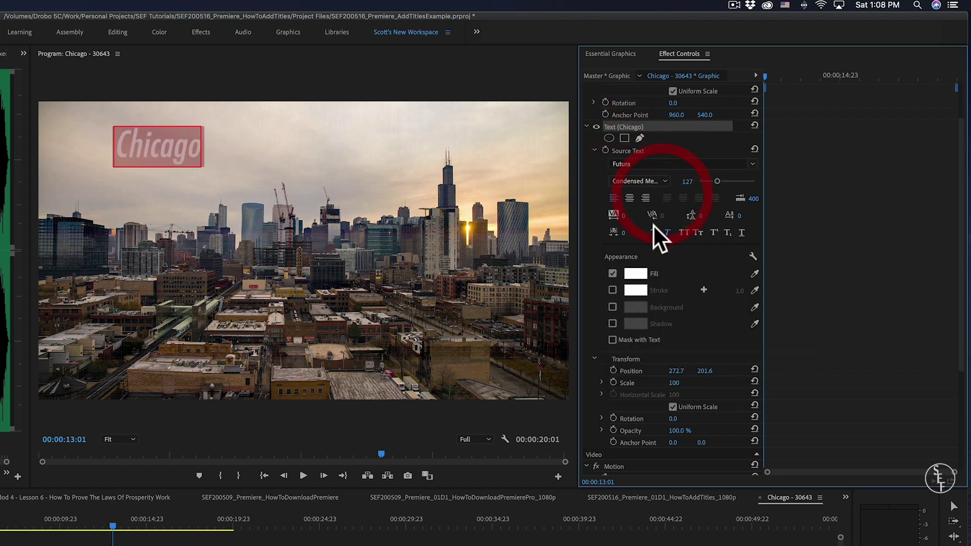
Set Chicago to Medium Italic after trying Bold, size 152, and center-align it
scroll(678, 212, up, 2)
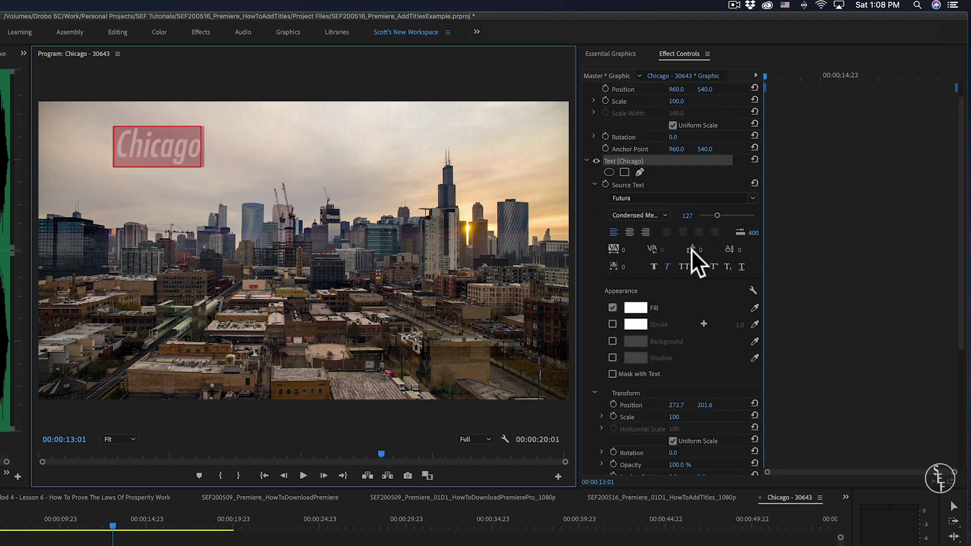
scroll(691, 248, down, 1)
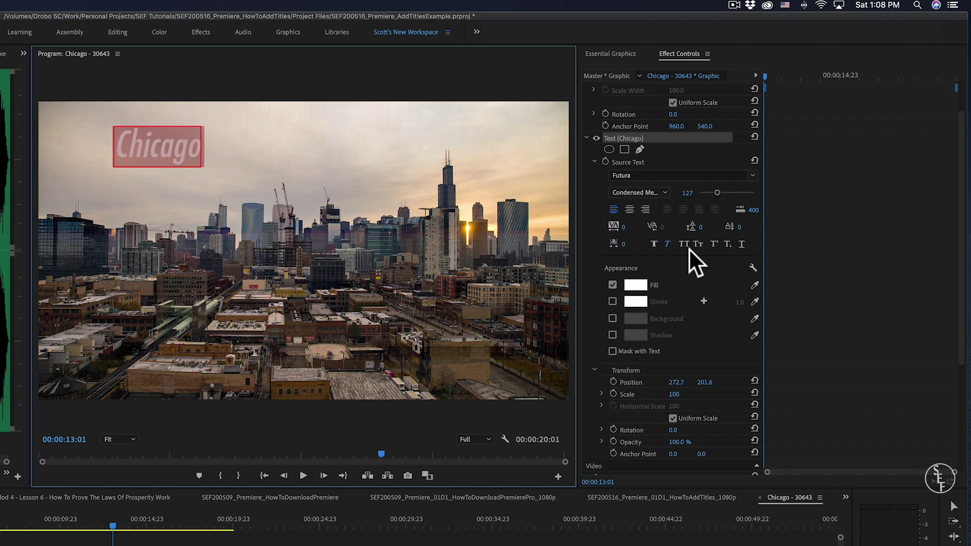
click(632, 192)
click(635, 253)
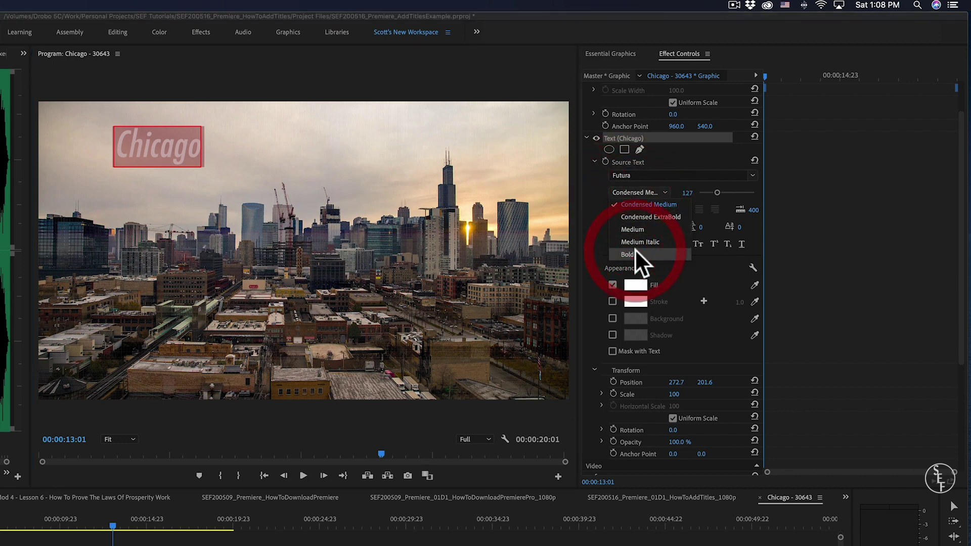
click(646, 193)
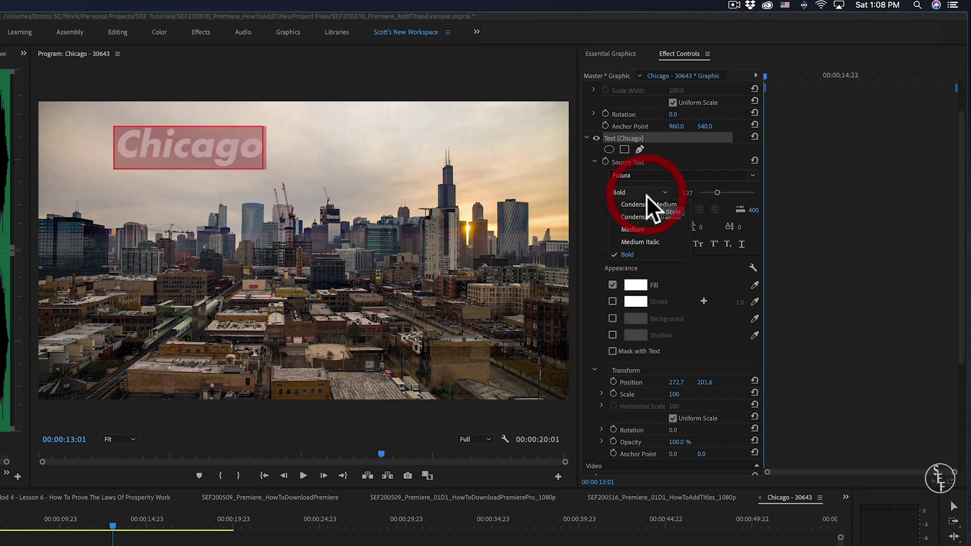
click(649, 237)
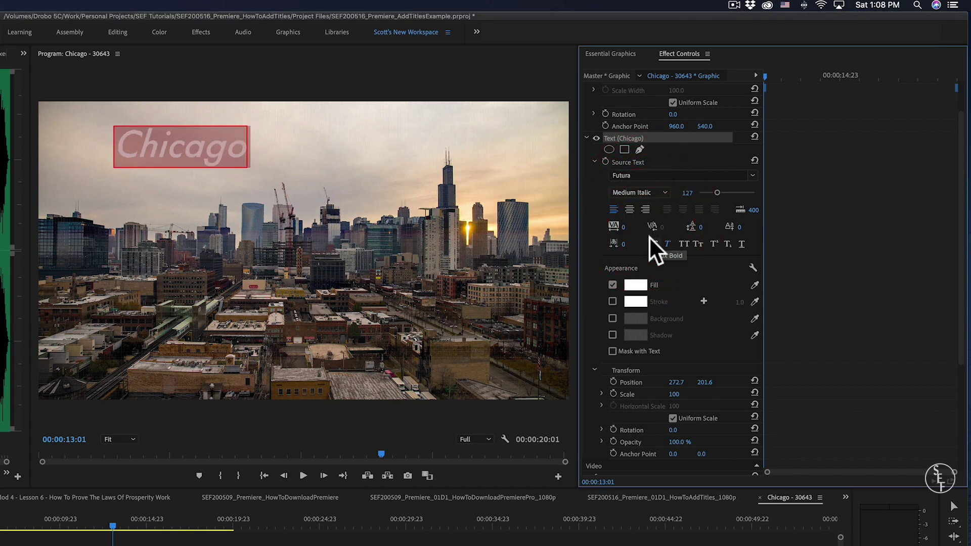
mouse_move(715, 190)
mouse_down()
mouse_move(729, 191)
mouse_move(708, 193)
mouse_move(718, 190)
mouse_up()
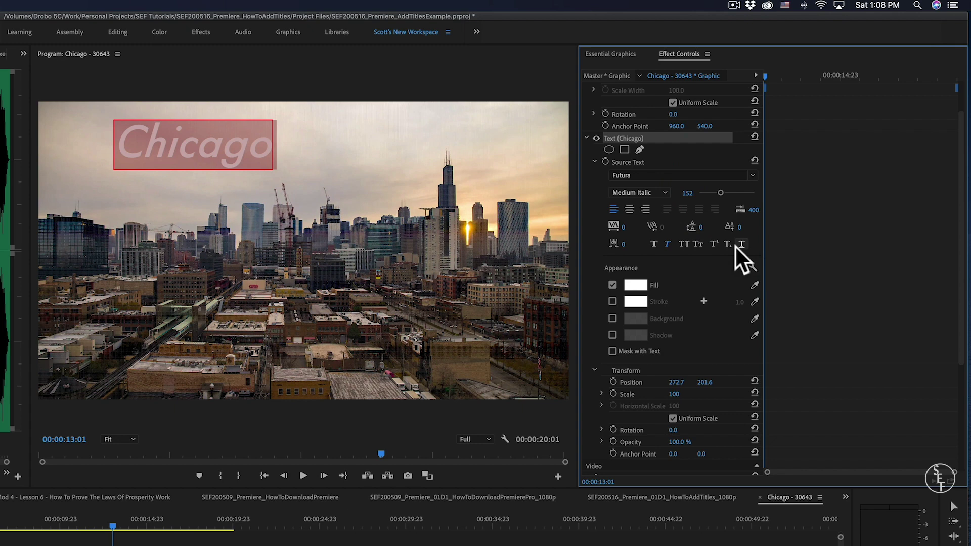
click(630, 208)
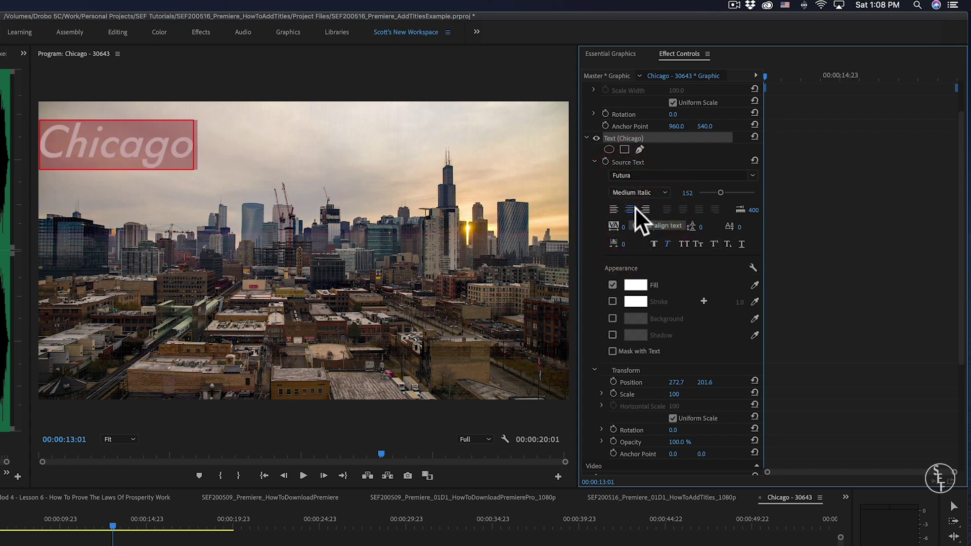
Try right and left alignment and wider letter spacing, then undo the spacing changes
click(645, 208)
click(614, 208)
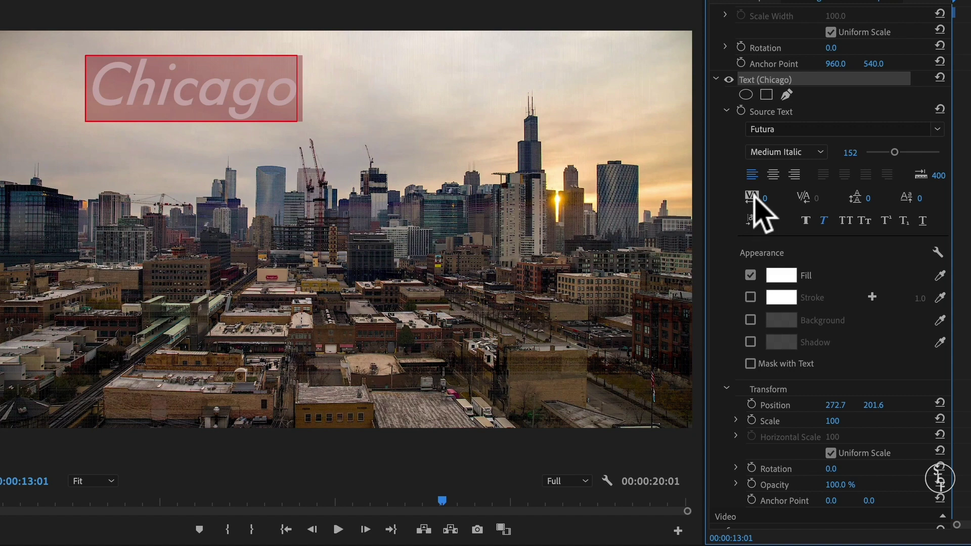
drag(753, 199, 899, 197)
key(ctrl+z)
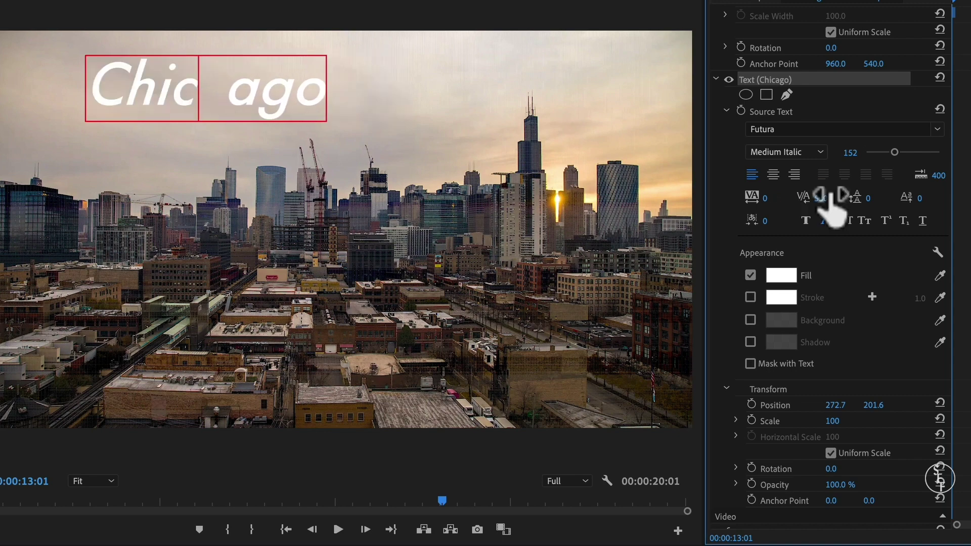
key(ctrl+z)
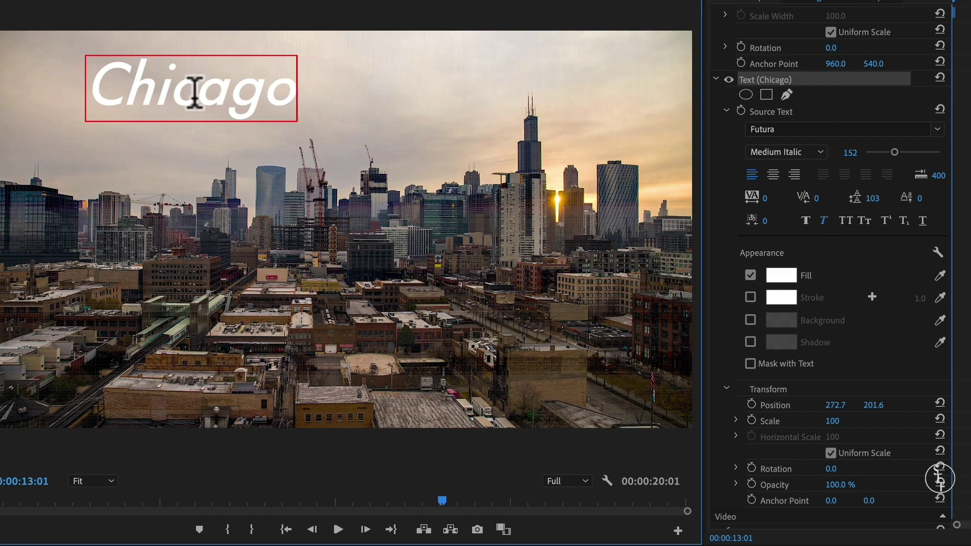
Split Chicago after 'Chic', adjust line spacing, and end with baseline shift -14
click(199, 91)
key(Return)
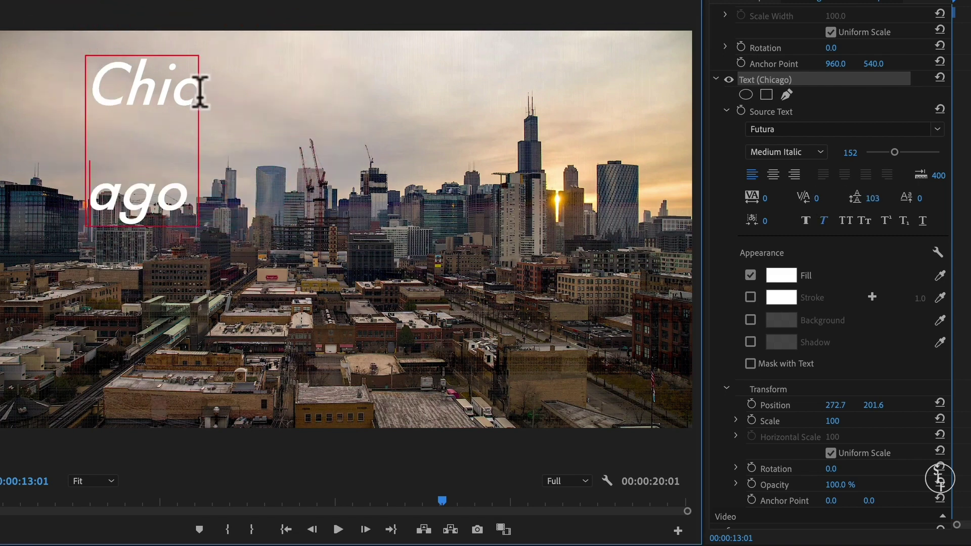
click(862, 205)
mouse_move(870, 200)
mouse_down()
mouse_move(806, 200)
mouse_move(840, 200)
mouse_move(830, 200)
mouse_up()
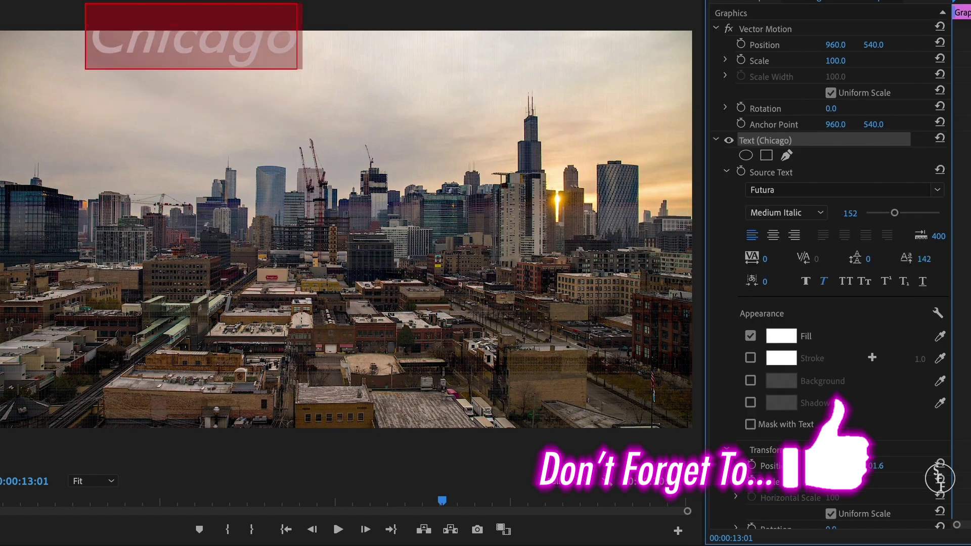
mouse_move(925, 259)
mouse_down()
mouse_move(886, 259)
mouse_move(910, 258)
mouse_up()
scroll(781, 324, down, 3)
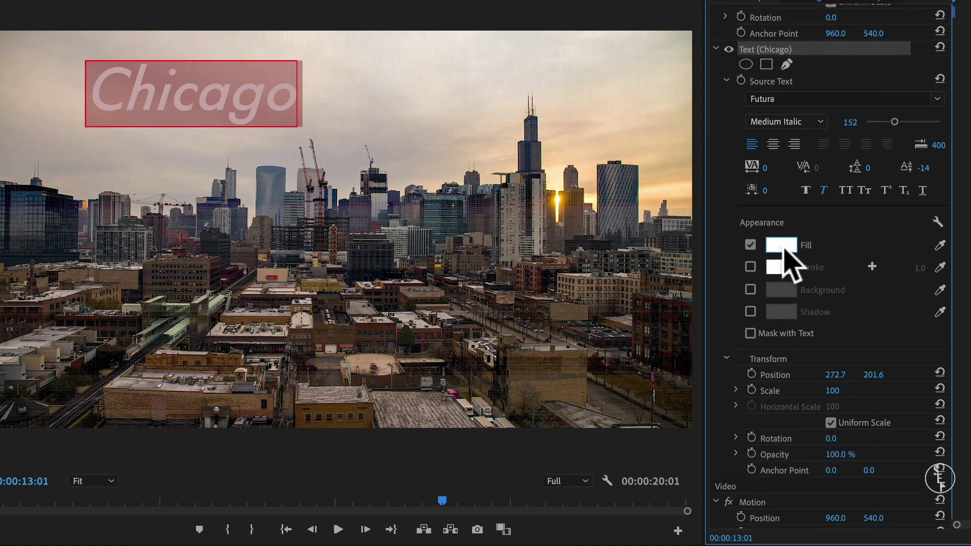
Set the Chicago fill to bright red FF0303 and reselect the title graphic clip
click(783, 246)
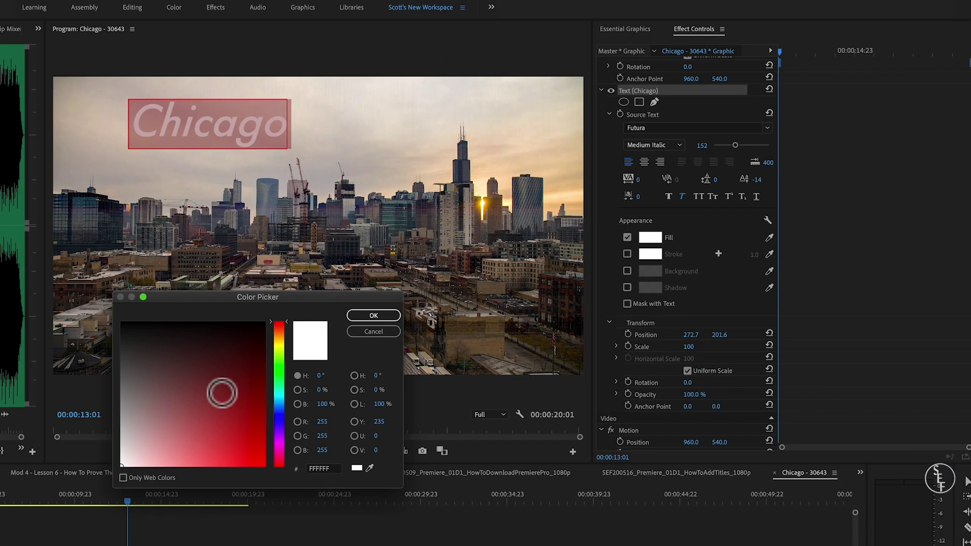
click(263, 464)
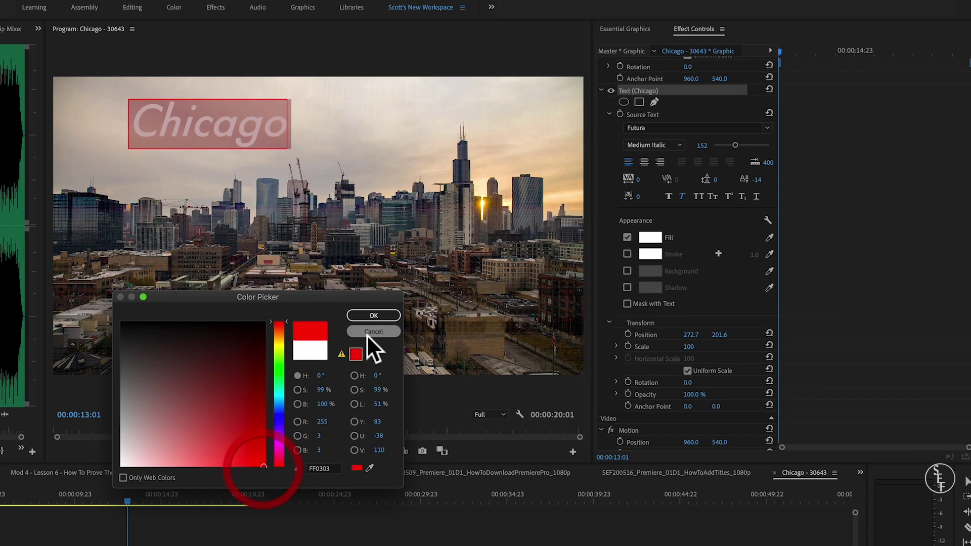
click(373, 316)
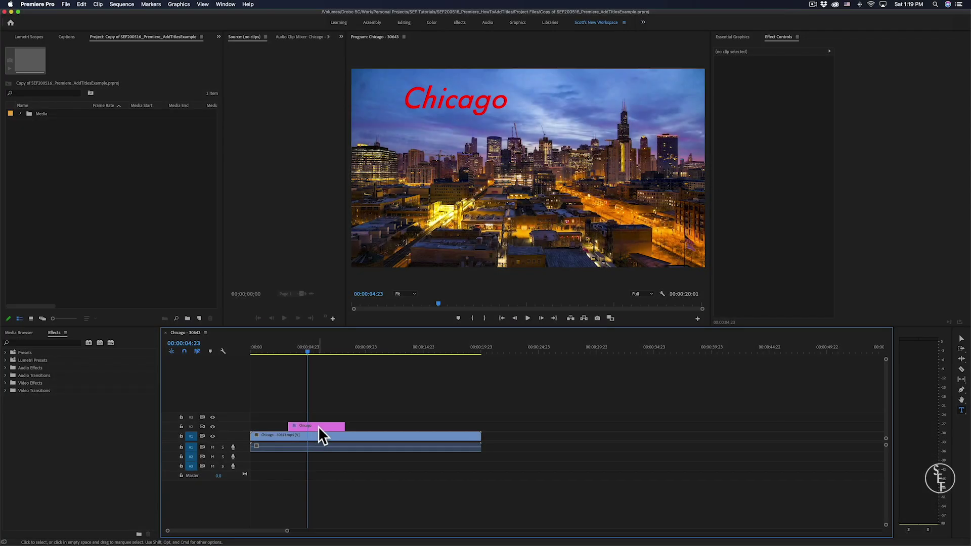
click(318, 427)
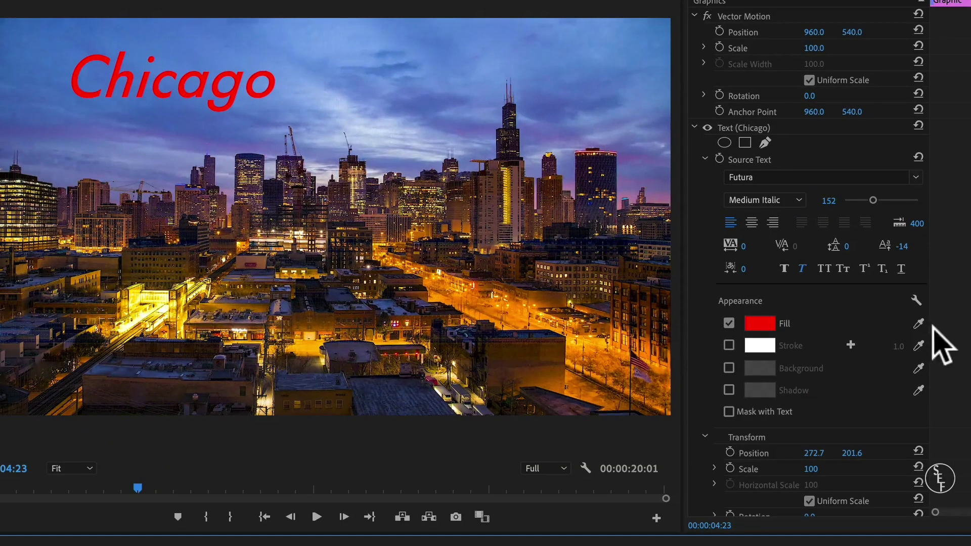
click(919, 323)
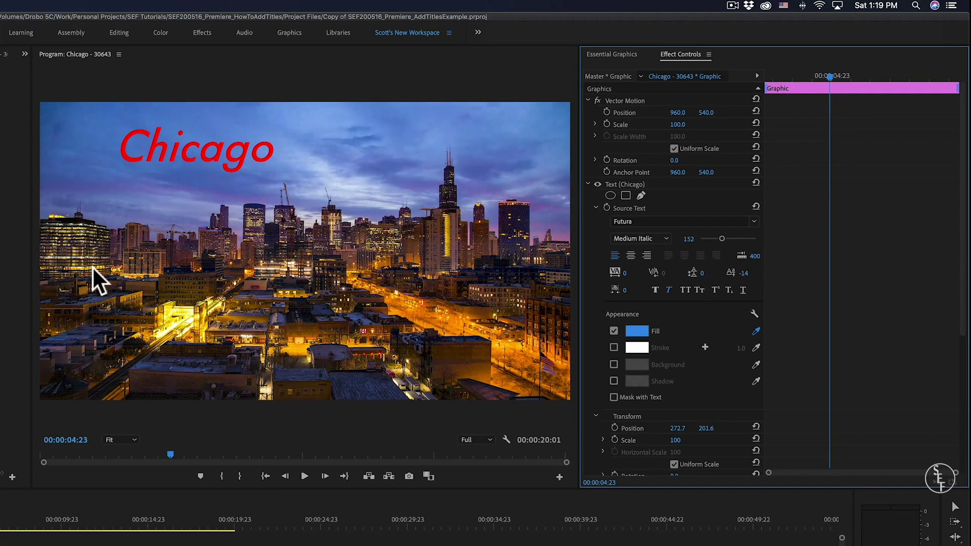
Sample orange from the lit buildings as Chicago's fill and enable the white stroke
click(91, 265)
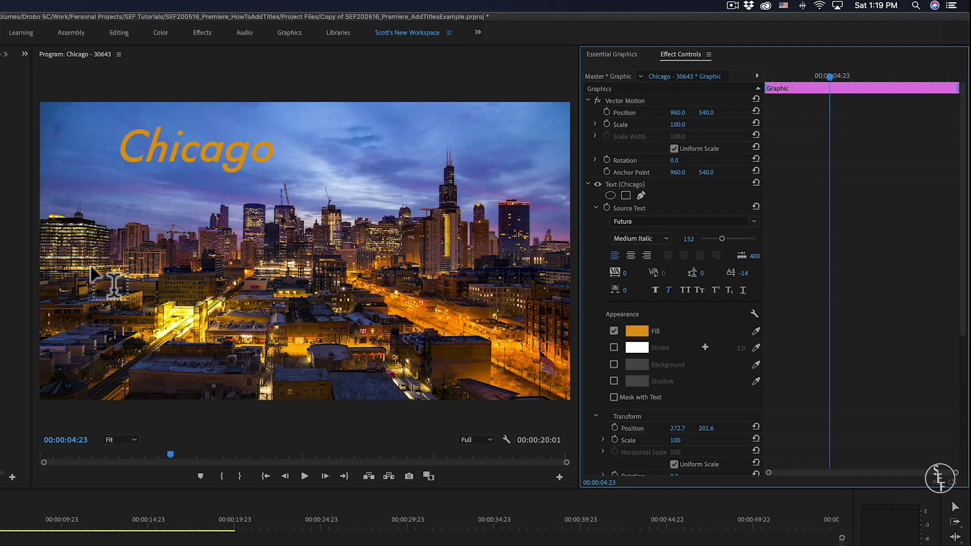
click(614, 347)
Widen Chicago's white stroke, entering 46 and then scrubbing it to 22.0
mouse_move(741, 348)
mouse_down()
mouse_move(768, 348)
mouse_move(747, 348)
mouse_up()
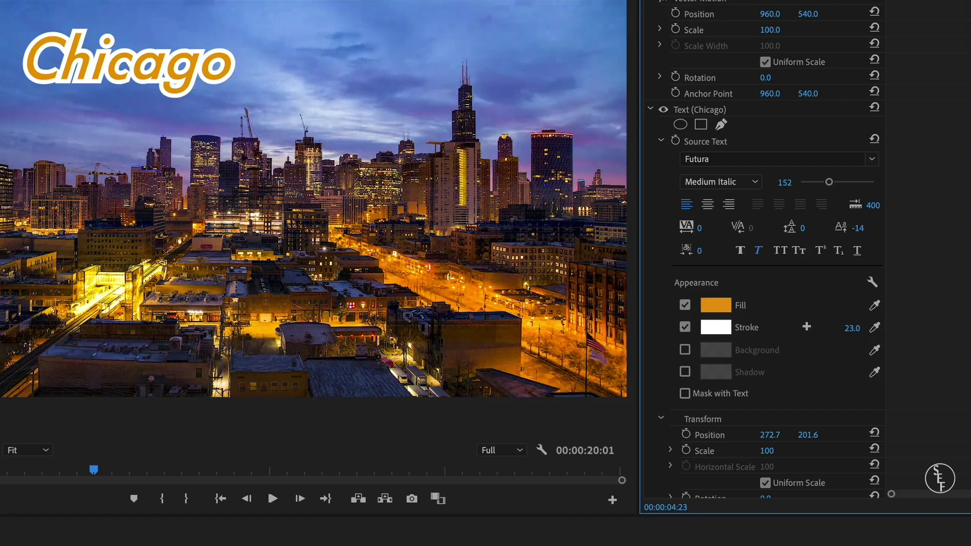
text(46)
key(Return)
drag(854, 328, 882, 328)
Enable the drop shadow, test a more opaque, larger background box, then remove it
click(684, 372)
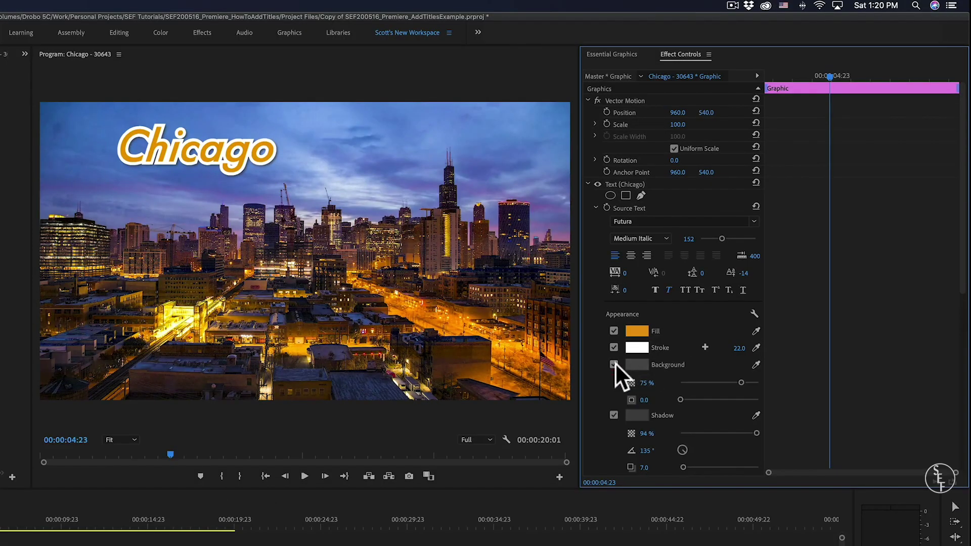
click(614, 364)
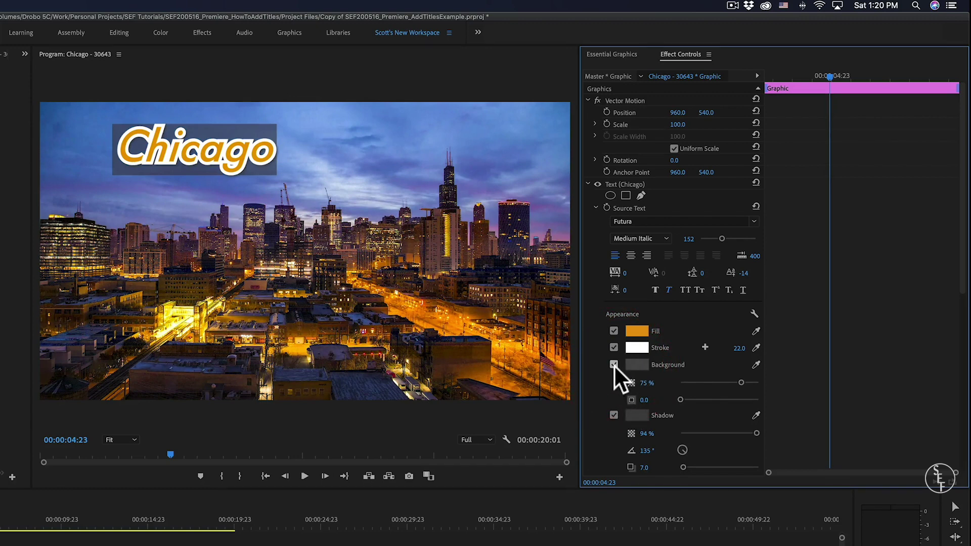
drag(738, 382, 764, 382)
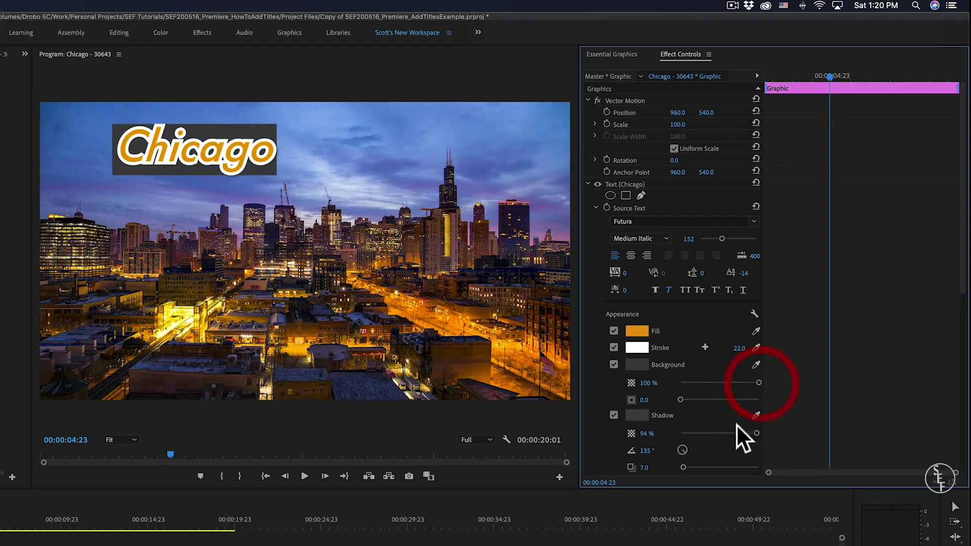
drag(643, 400, 706, 409)
click(614, 364)
Set shadow distance 24.6 and blur 83, then start a new text line below Chicago
scroll(682, 365, down, 4)
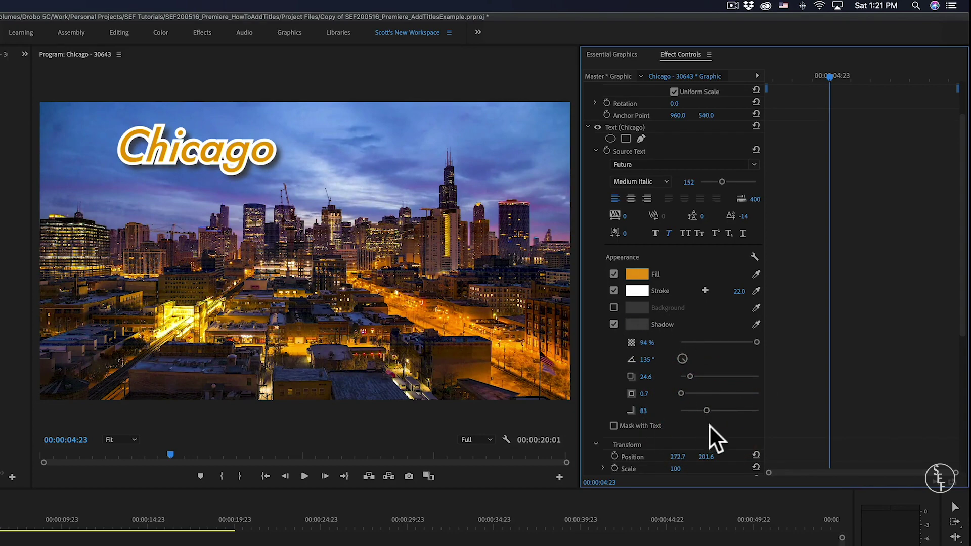
scroll(709, 424, down, 10)
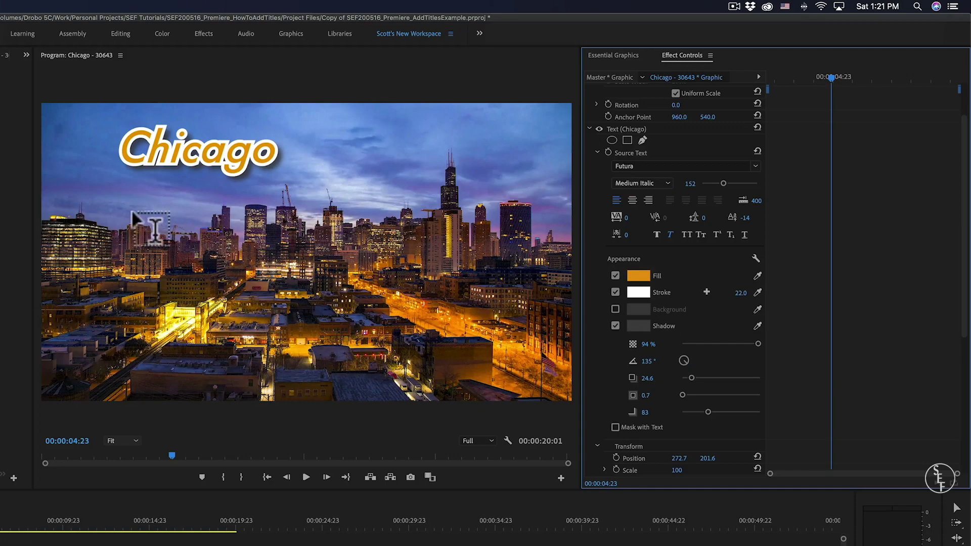
click(155, 194)
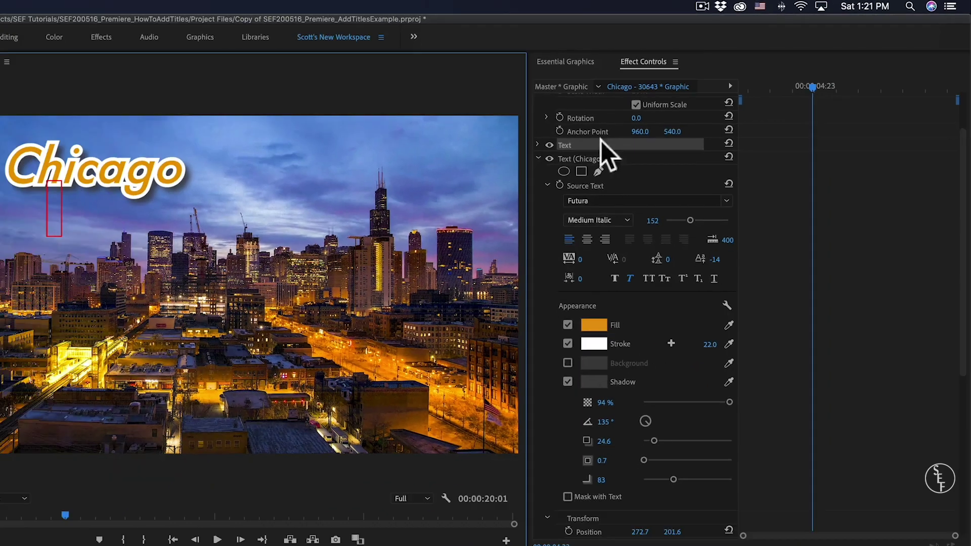
Type 'The Windy City' as a new line and set its font size to 74
text(The Windy City)
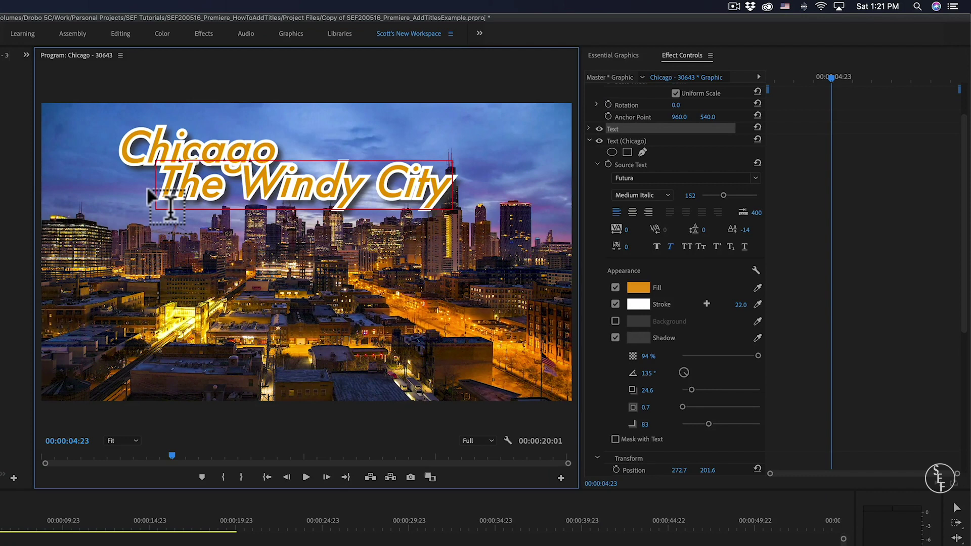
drag(640, 258, 635, 260)
click(589, 129)
drag(719, 183, 711, 184)
Move 'The Windy City' left so it sits centred under Chicago, then collapse its settings
click(544, 181)
drag(239, 212, 210, 211)
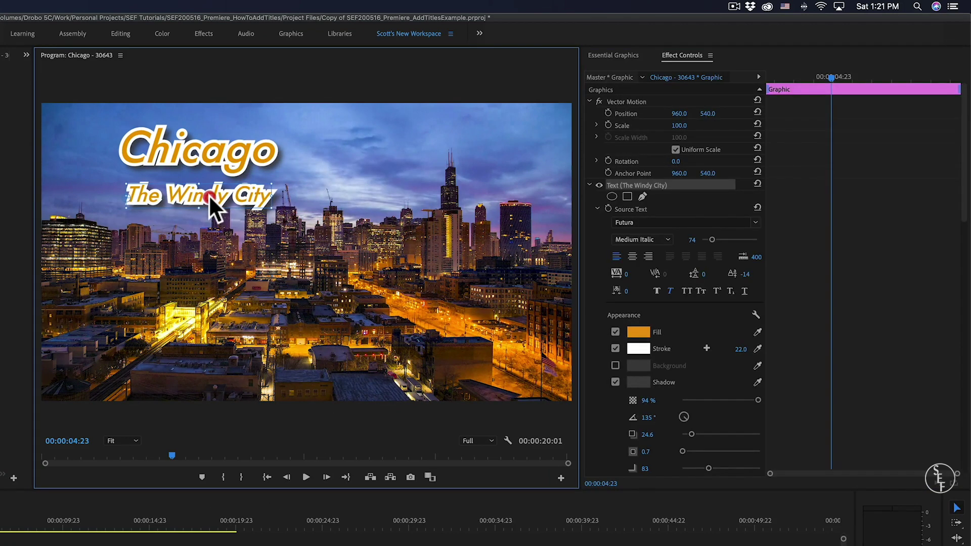
click(589, 185)
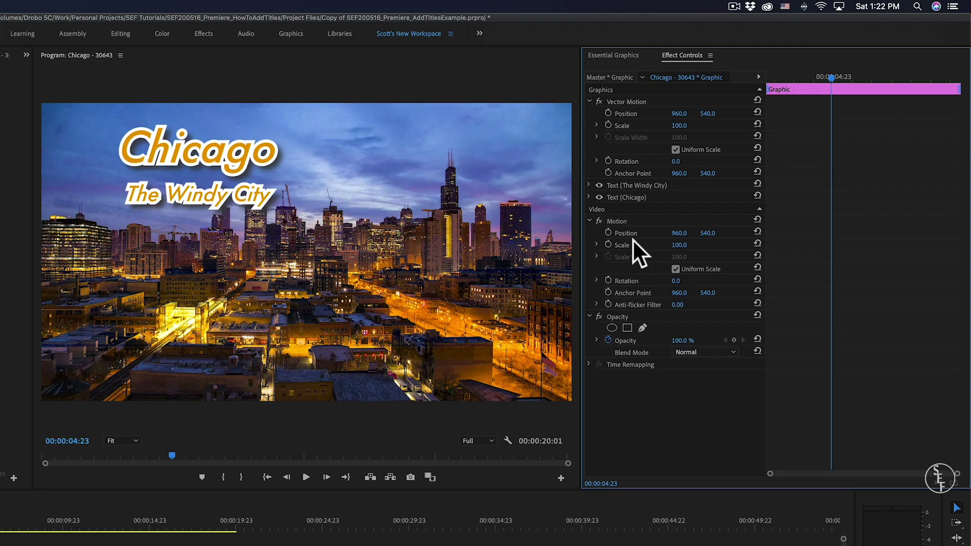
Place the Bold Title template from Essential Graphics' Browse library onto V3 above The Windy City
click(620, 54)
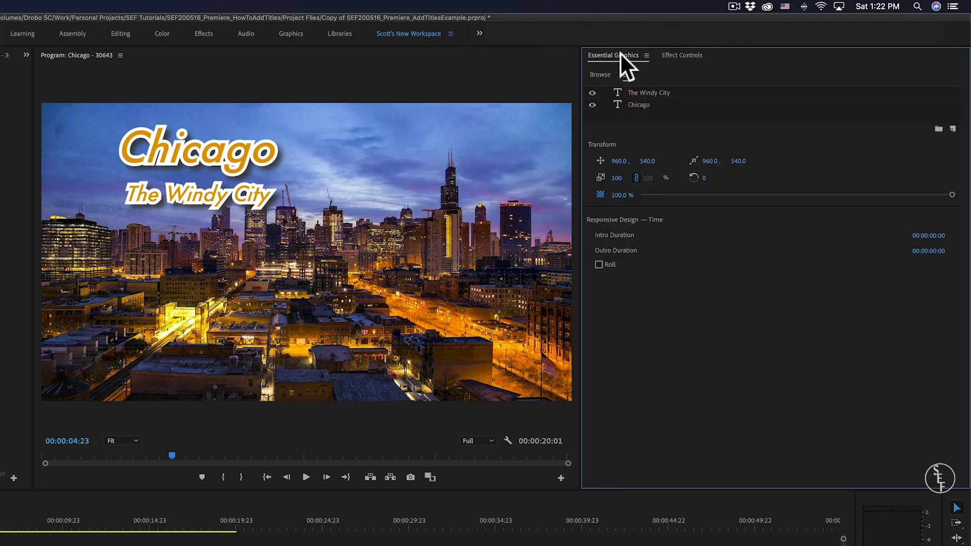
click(602, 75)
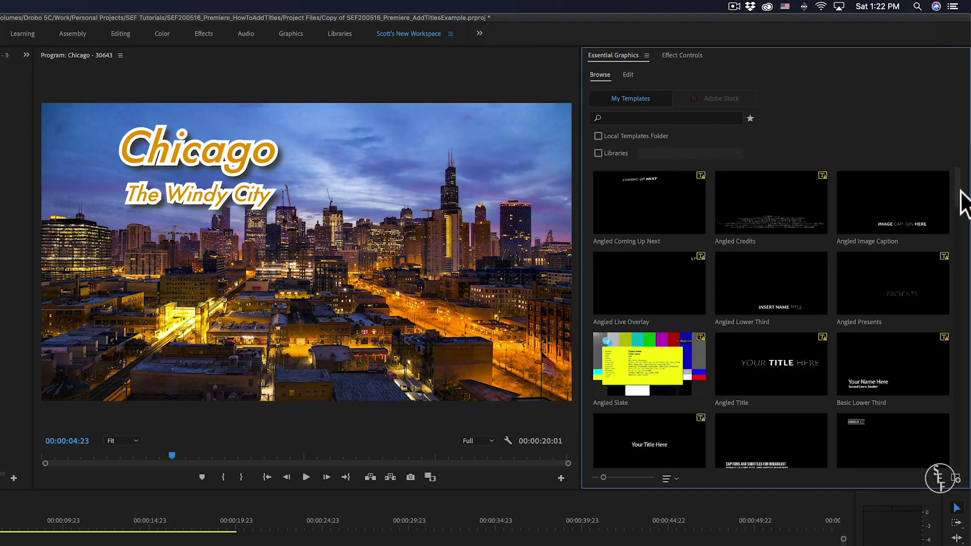
drag(961, 193, 958, 228)
key(super+z)
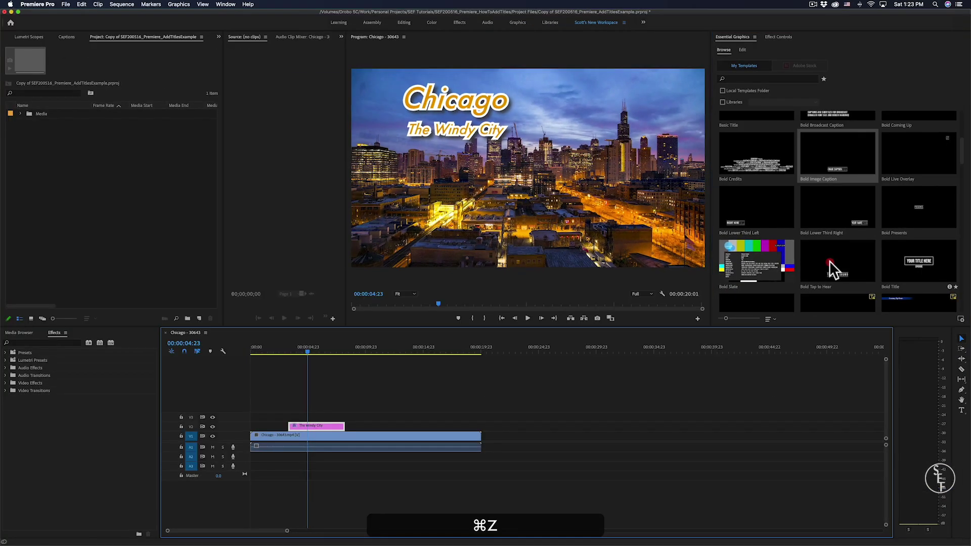
drag(919, 260, 354, 394)
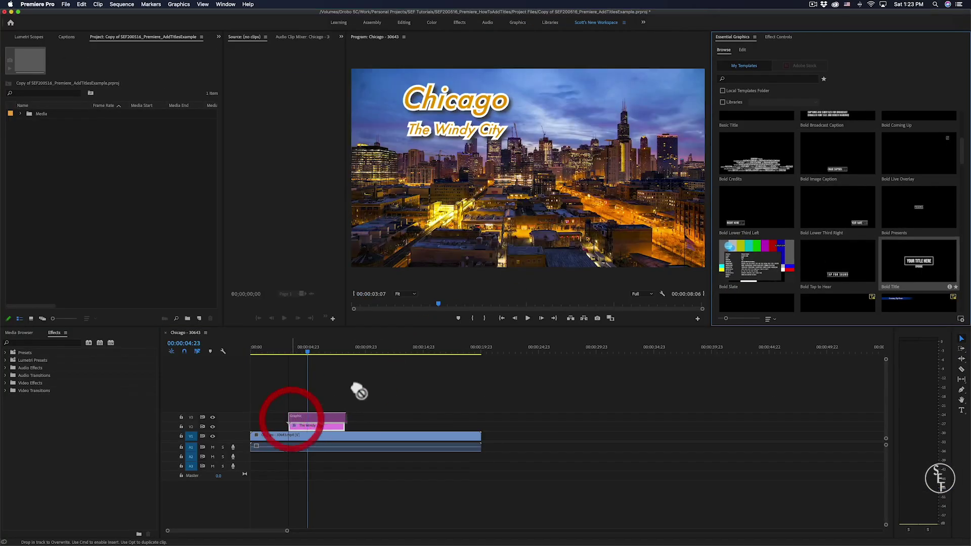